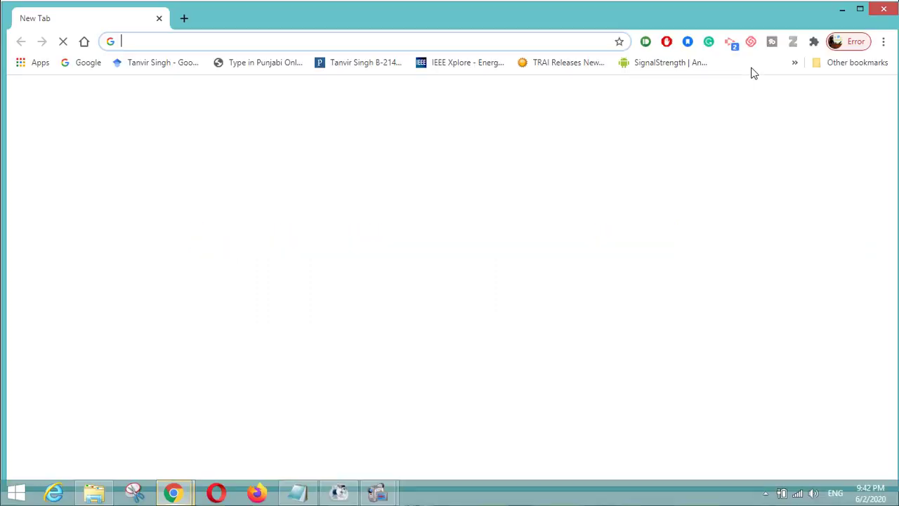
# Search for 'publons', open its dashboard, dismiss the COVID-19 tip and reach the CV export page
pyautogui.write('publons')
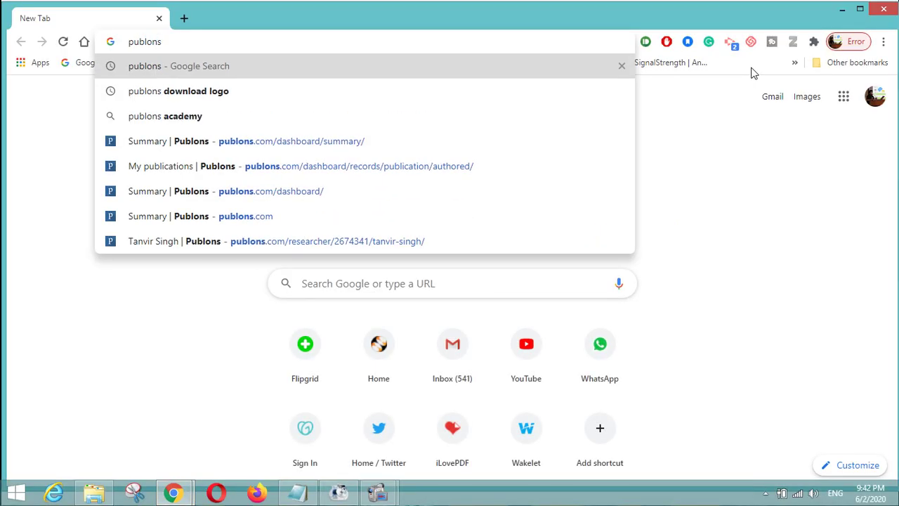
pyautogui.press('Return')
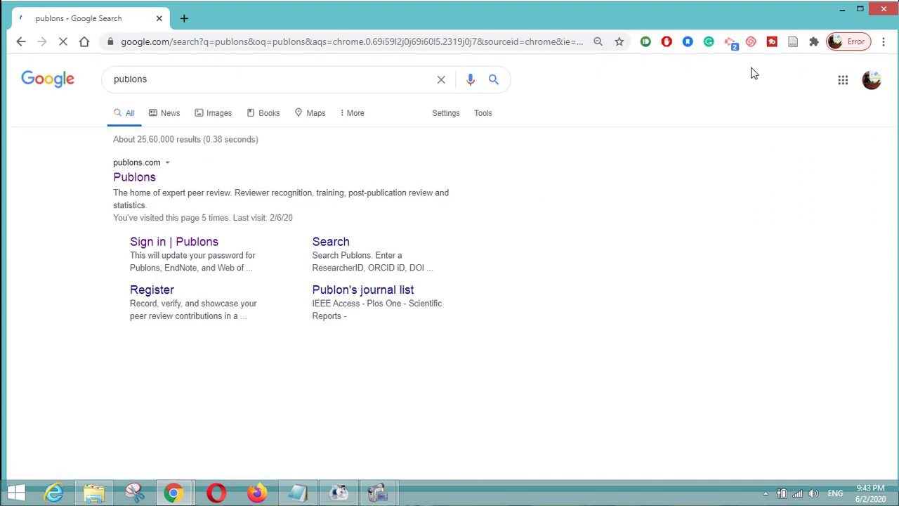
pyautogui.click(121, 180)
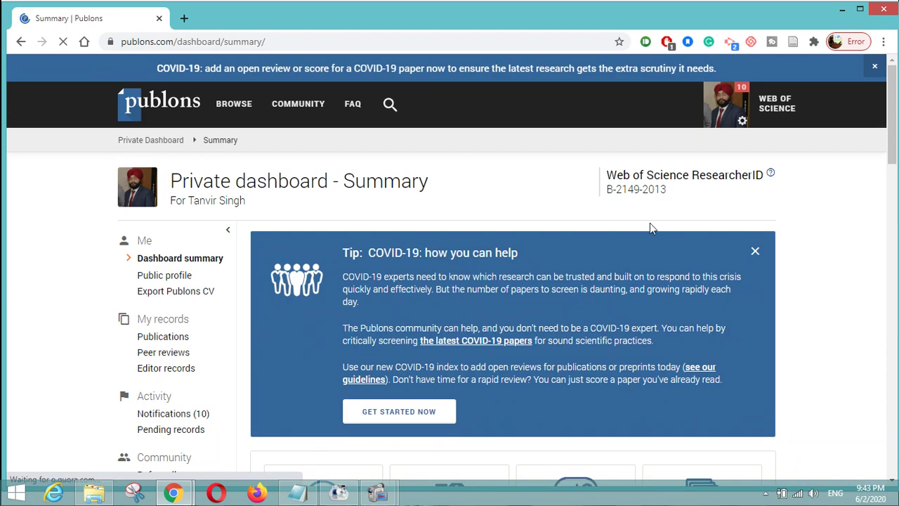
pyautogui.click(755, 252)
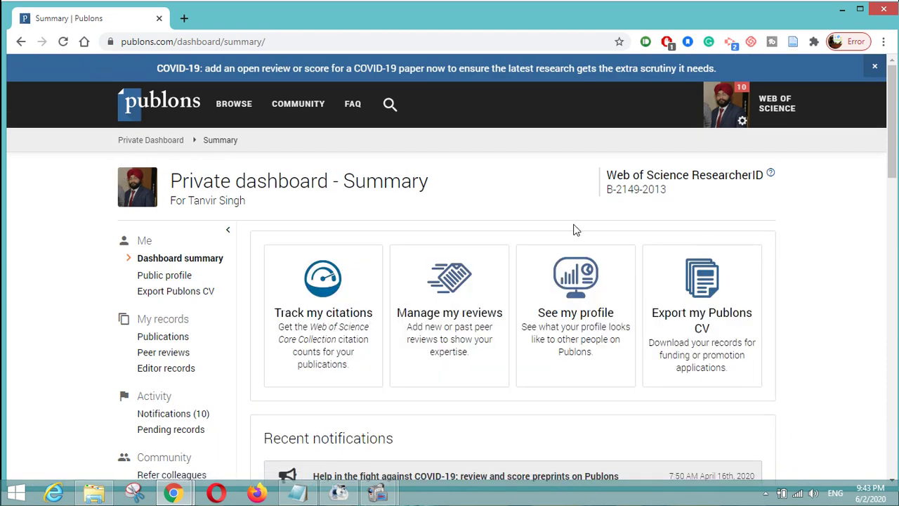
pyautogui.click(177, 296)
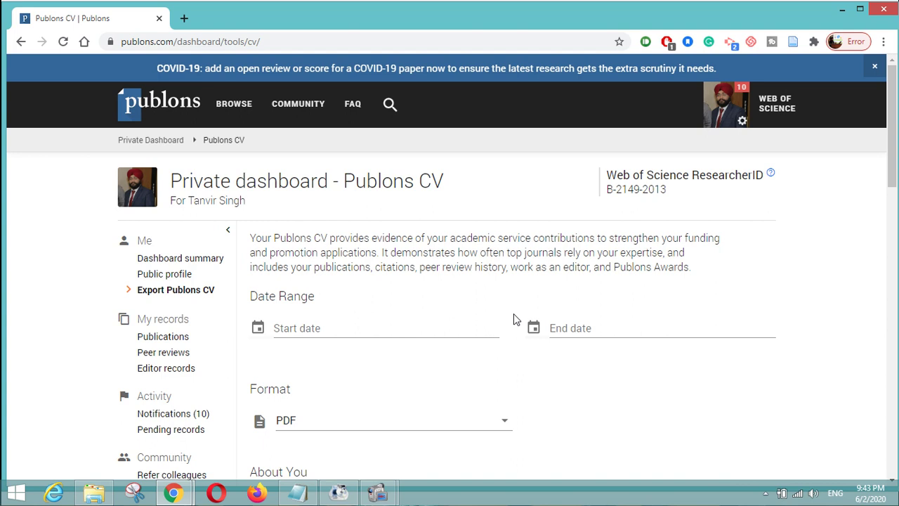
# Keep PDF format with all three publication sections ticked and generate the CV preview
pyautogui.scroll(-1, 513, 319)
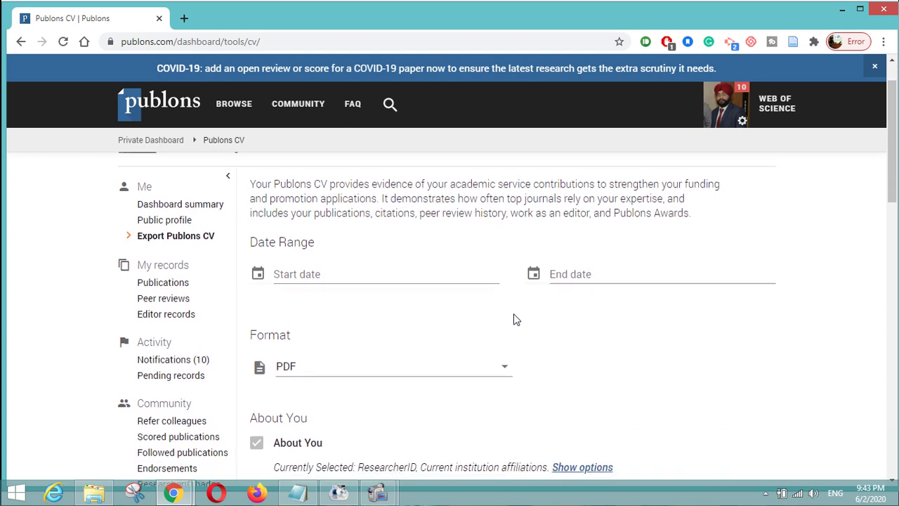
pyautogui.scroll(-3, 513, 319)
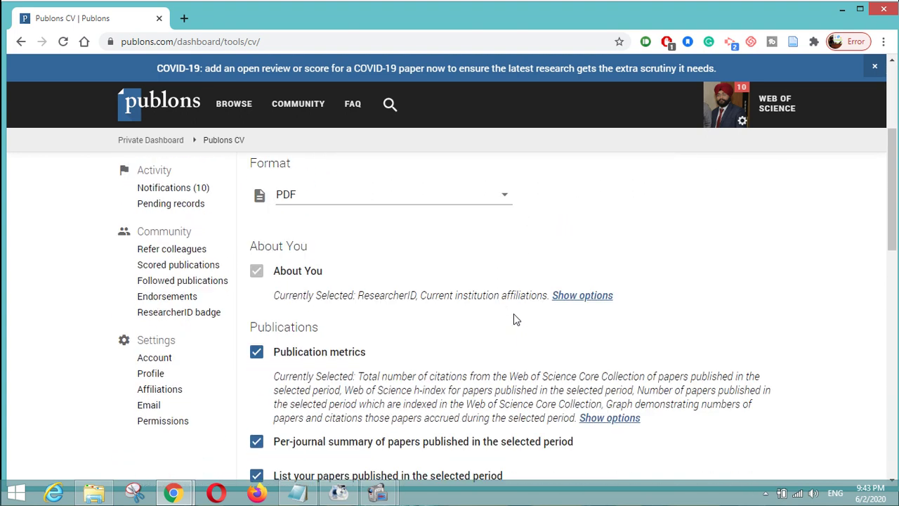
pyautogui.scroll(-2, 513, 319)
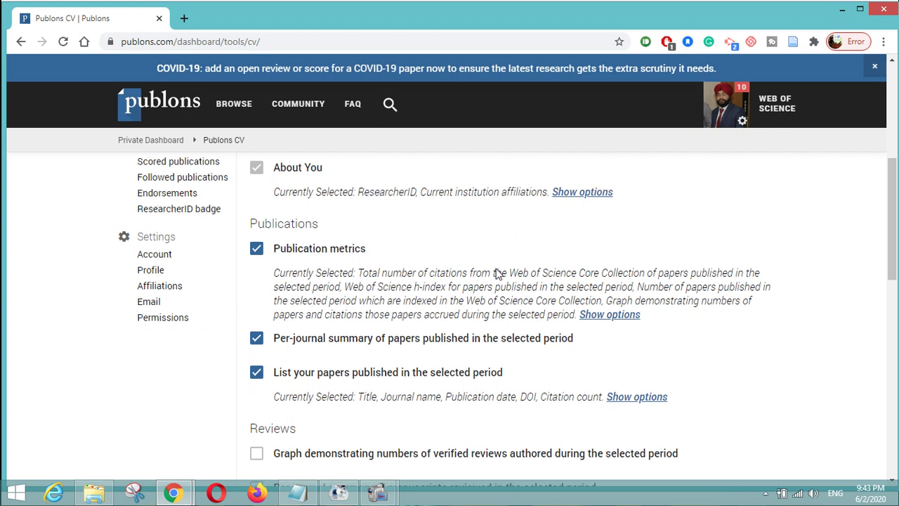
pyautogui.scroll(-2, 495, 273)
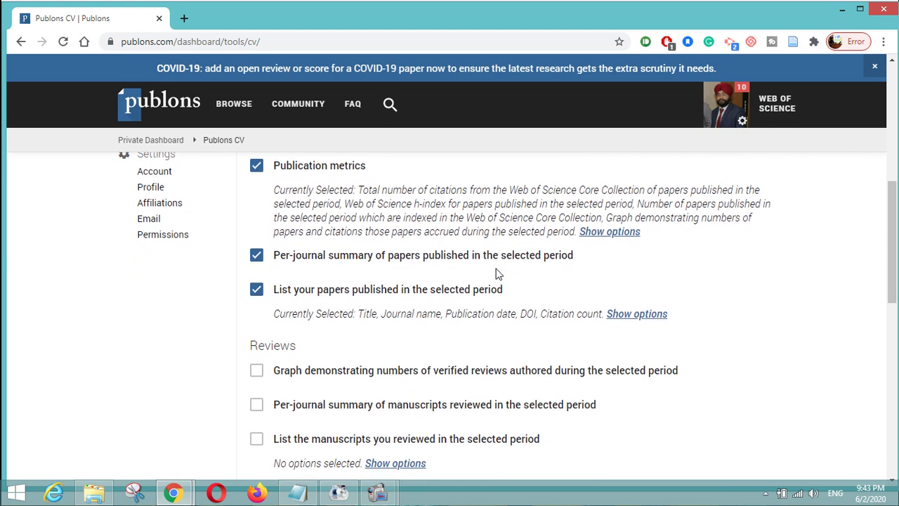
pyautogui.scroll(-1, 496, 273)
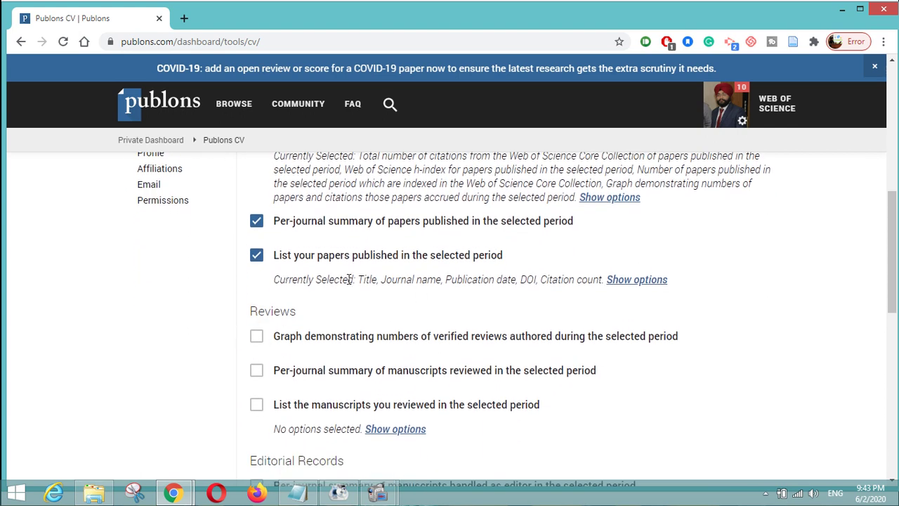
pyautogui.scroll(1, 349, 279)
pyautogui.scroll(-3, 348, 284)
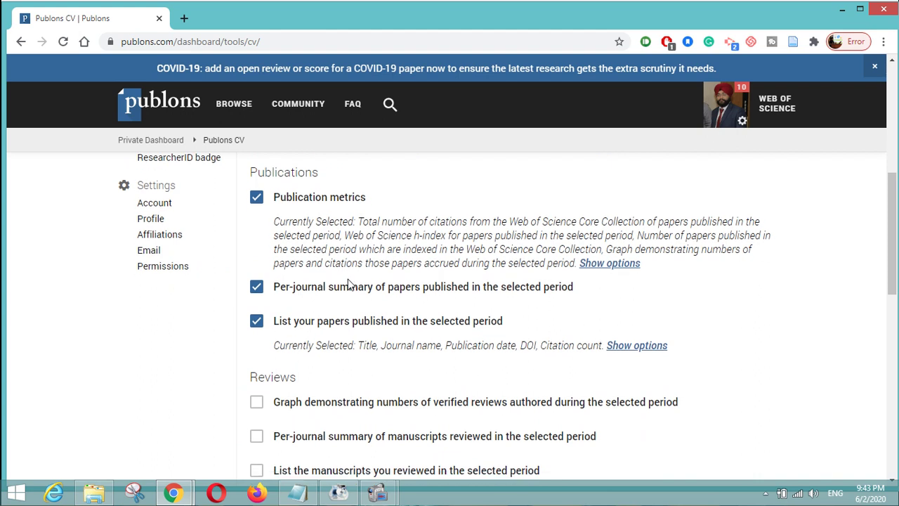
pyautogui.scroll(-3, 349, 284)
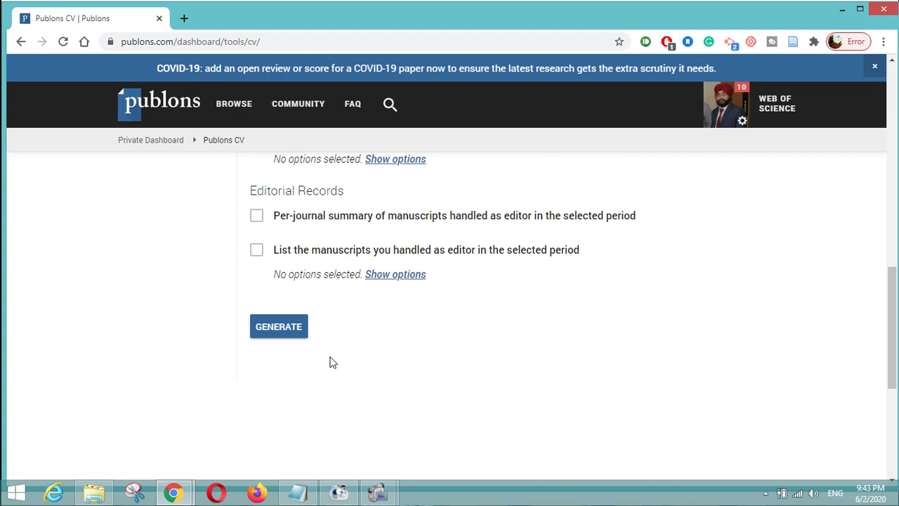
pyautogui.click(278, 327)
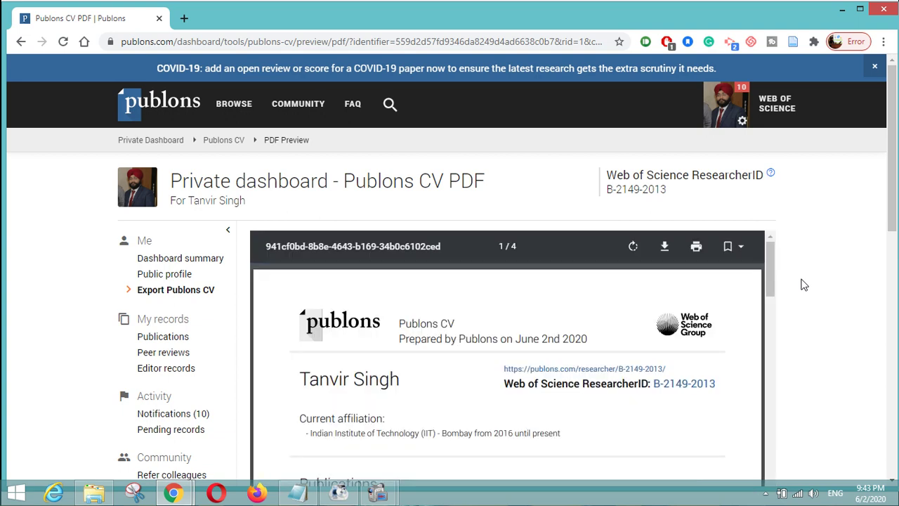
# Scroll the CV preview and briefly highlight its June 2nd 2020 preparation date
pyautogui.scroll(-1, 804, 284)
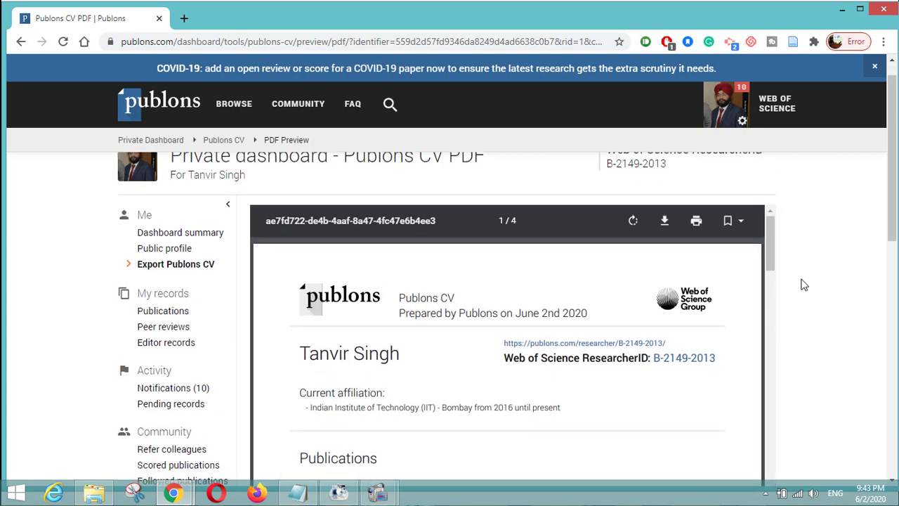
pyautogui.scroll(-2, 804, 285)
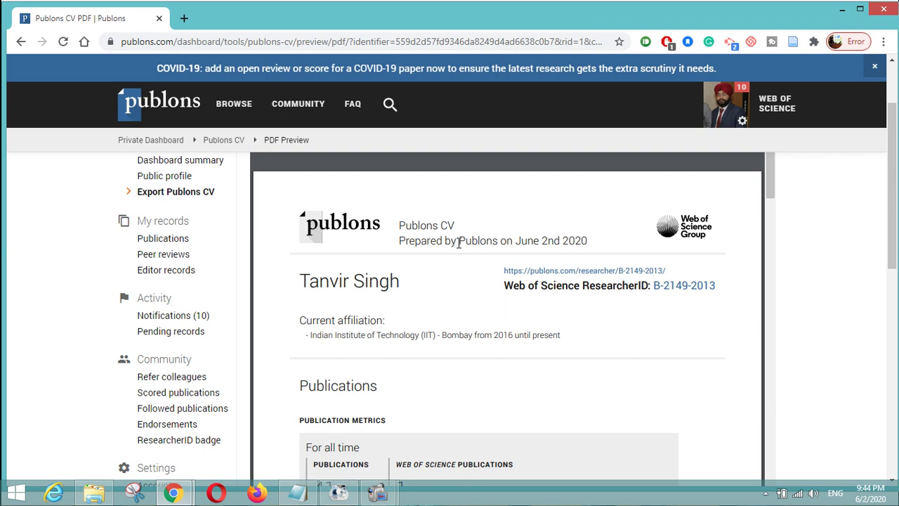
pyautogui.moveTo(518, 240); pyautogui.dragTo(583, 248)
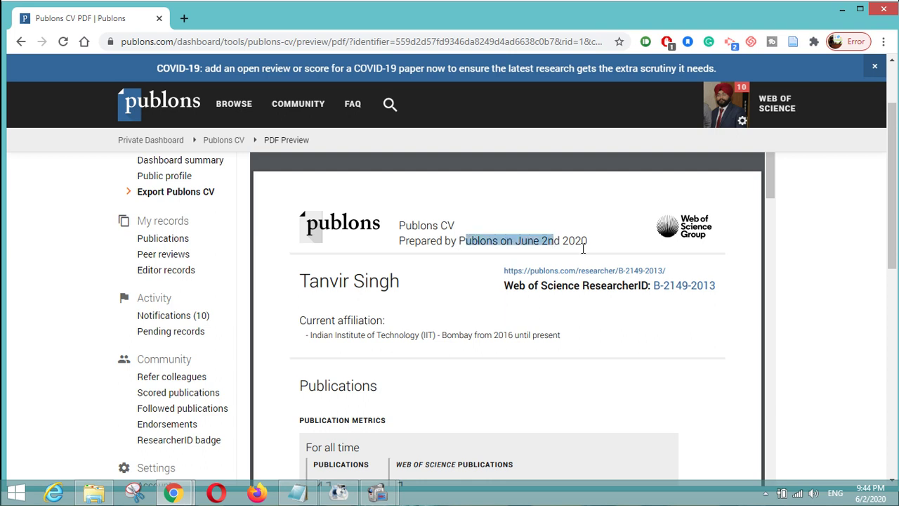
pyautogui.click(642, 250)
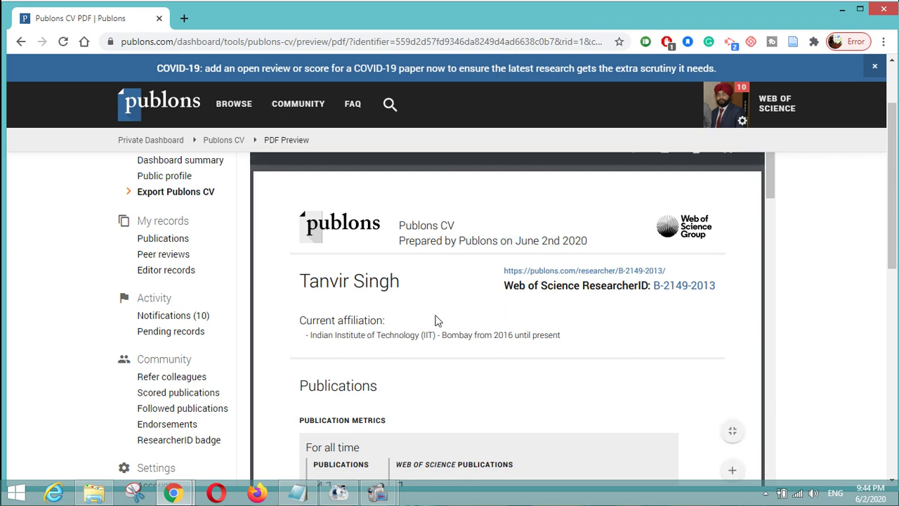
pyautogui.moveTo(503, 295)
pyautogui.scroll(-1, 453, 319)
pyautogui.scroll(-3, 454, 319)
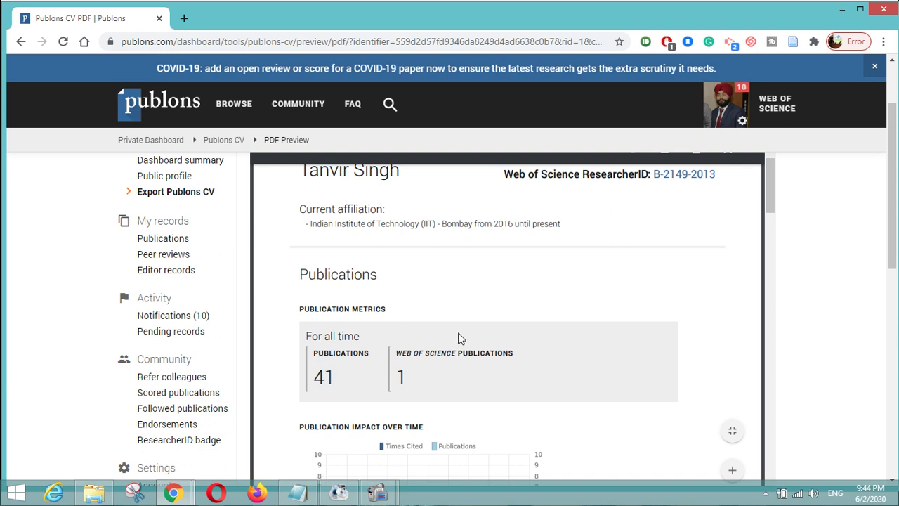
pyautogui.scroll(-2, 460, 338)
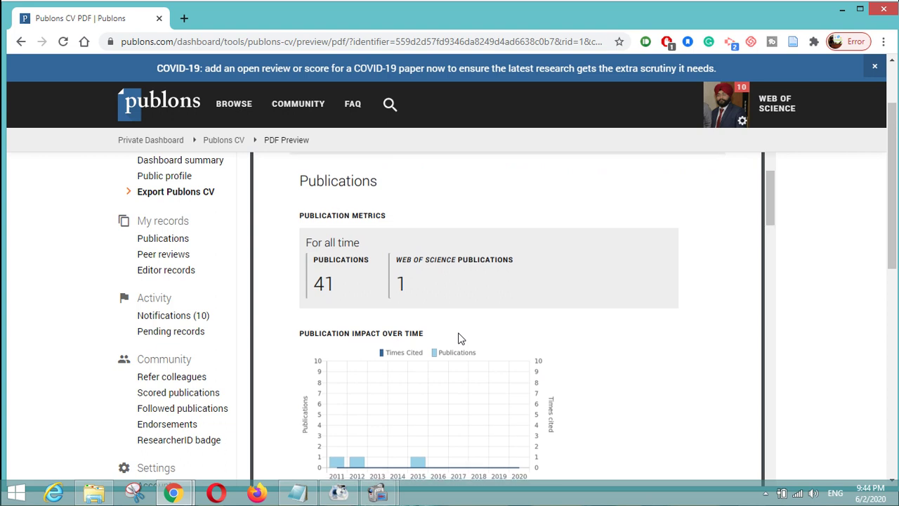
pyautogui.scroll(-1, 458, 338)
pyautogui.moveTo(476, 241)
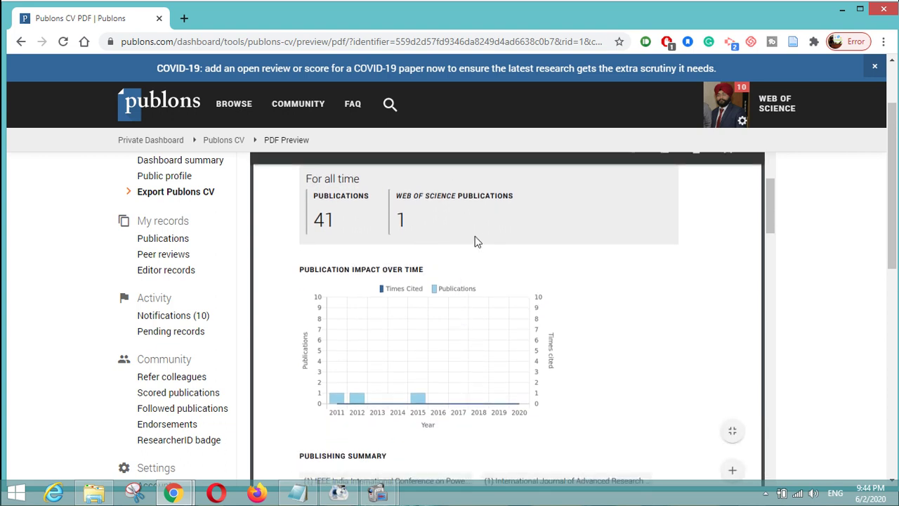
pyautogui.scroll(-1, 475, 242)
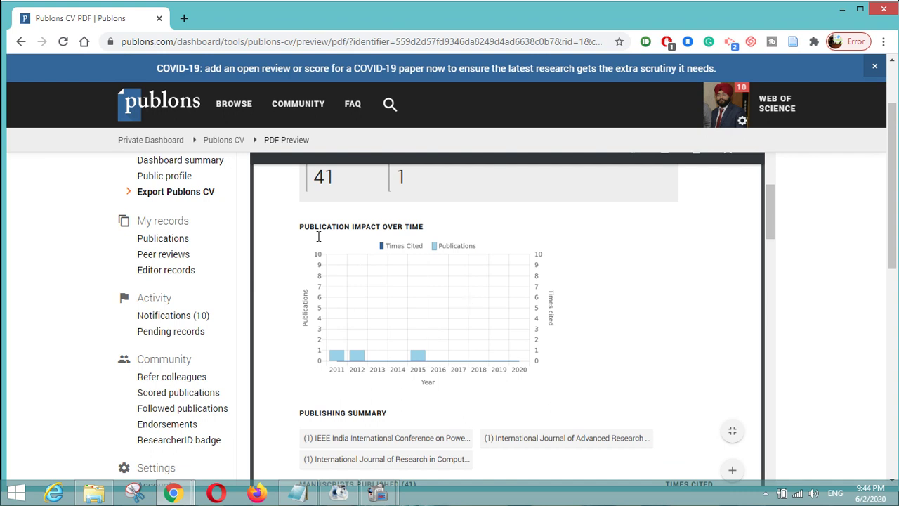
pyautogui.scroll(-3, 438, 290)
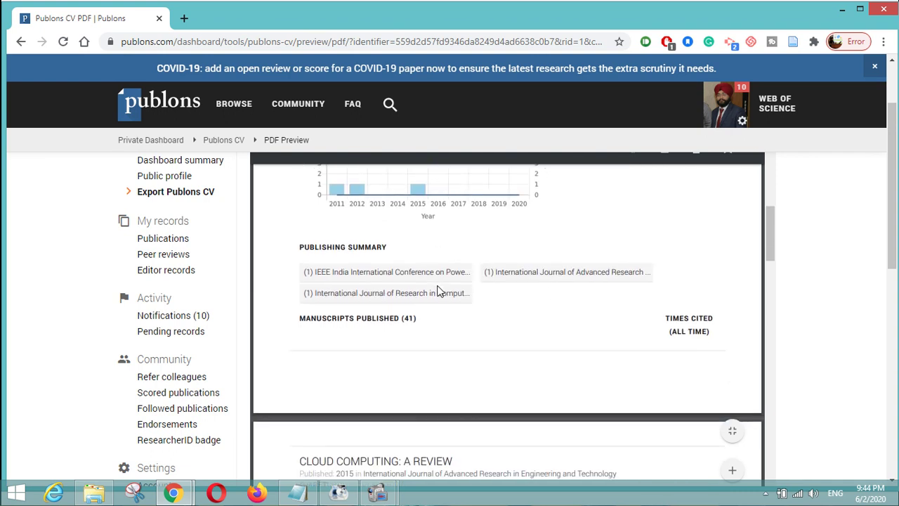
pyautogui.scroll(-3, 450, 295)
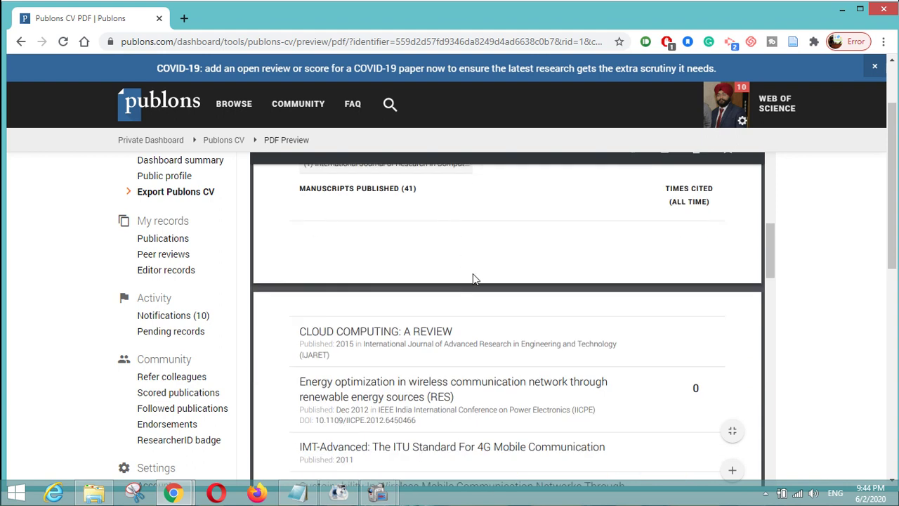
pyautogui.scroll(-1, 490, 326)
pyautogui.scroll(-2, 490, 326)
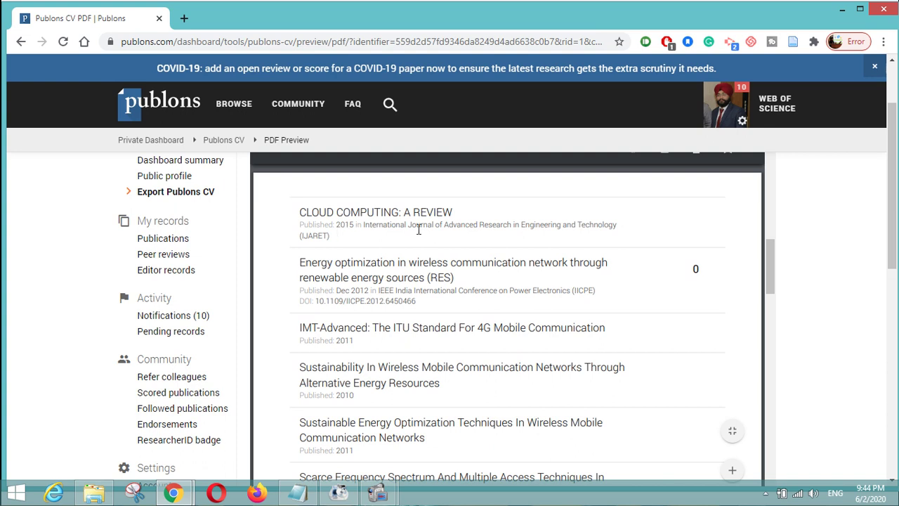
pyautogui.scroll(-2, 479, 283)
pyautogui.scroll(-2, 479, 283)
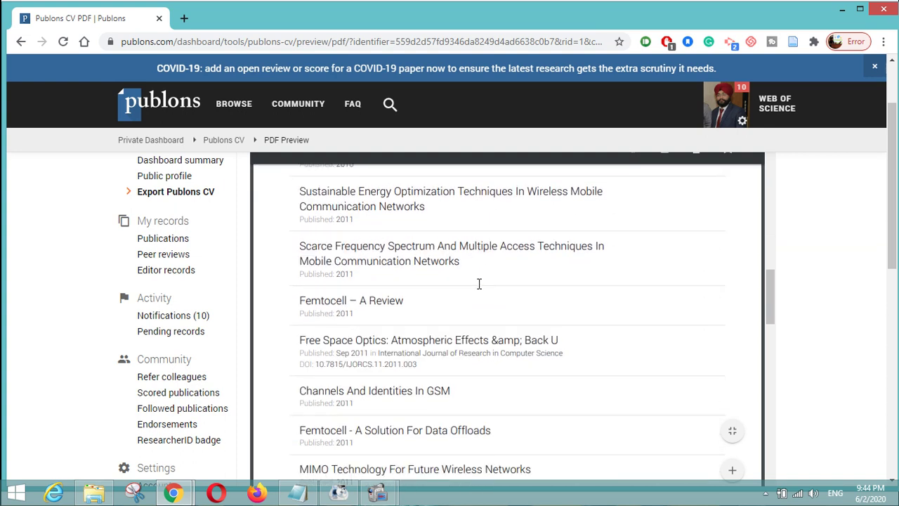
pyautogui.scroll(-4, 479, 283)
pyautogui.scroll(-2, 479, 283)
pyautogui.scroll(-3, 479, 283)
pyautogui.scroll(-3, 479, 283)
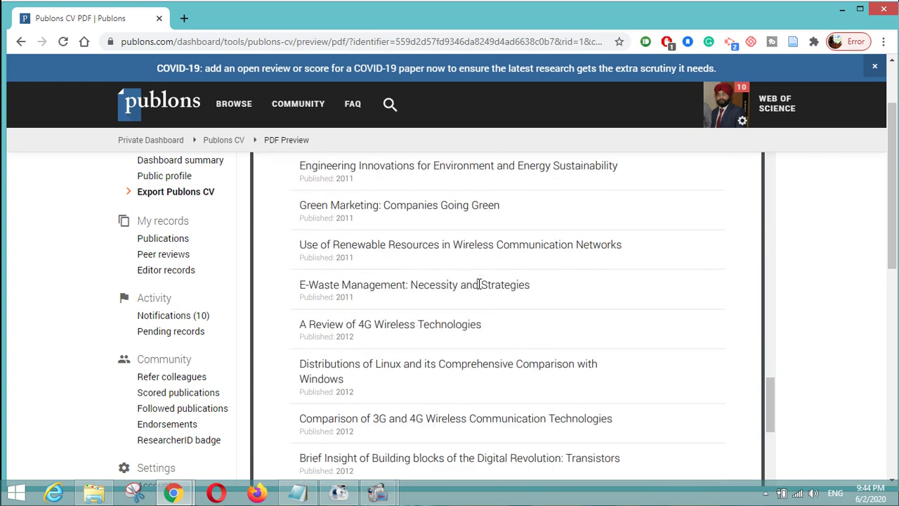
pyautogui.scroll(-3, 479, 283)
pyautogui.scroll(2, 479, 283)
pyautogui.scroll(3, 479, 283)
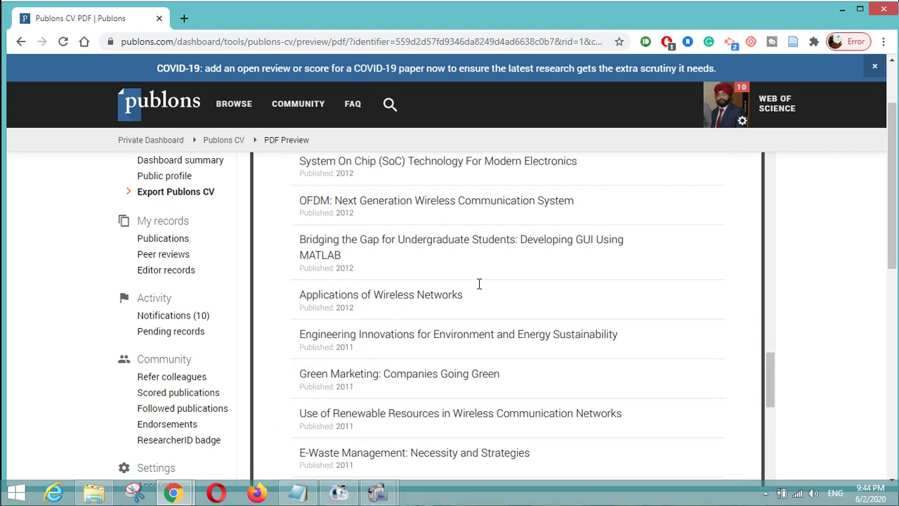
pyautogui.scroll(2, 479, 284)
pyautogui.scroll(-5, 826, 274)
pyautogui.scroll(-2, 401, 227)
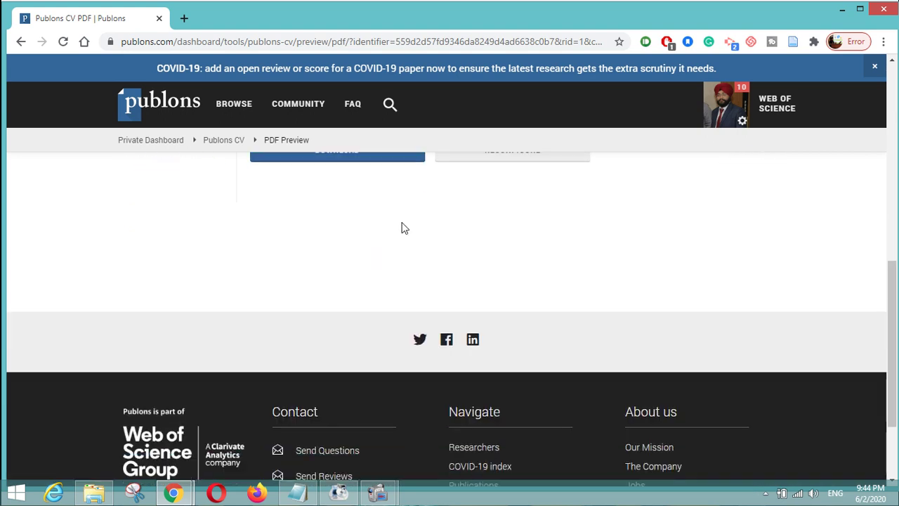
pyautogui.scroll(1, 379, 262)
# Download the CV PDF, open it from the download bar and scroll through its four pages
pyautogui.click(337, 202)
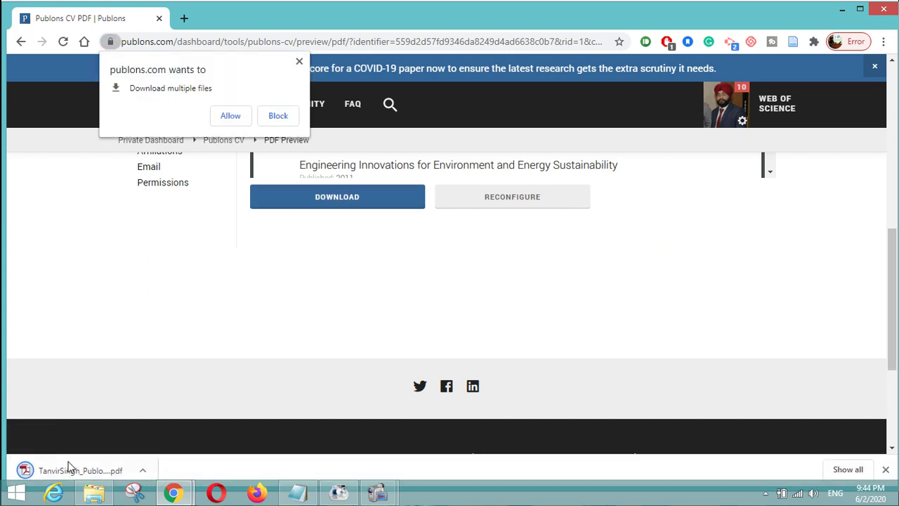
pyautogui.click(70, 470)
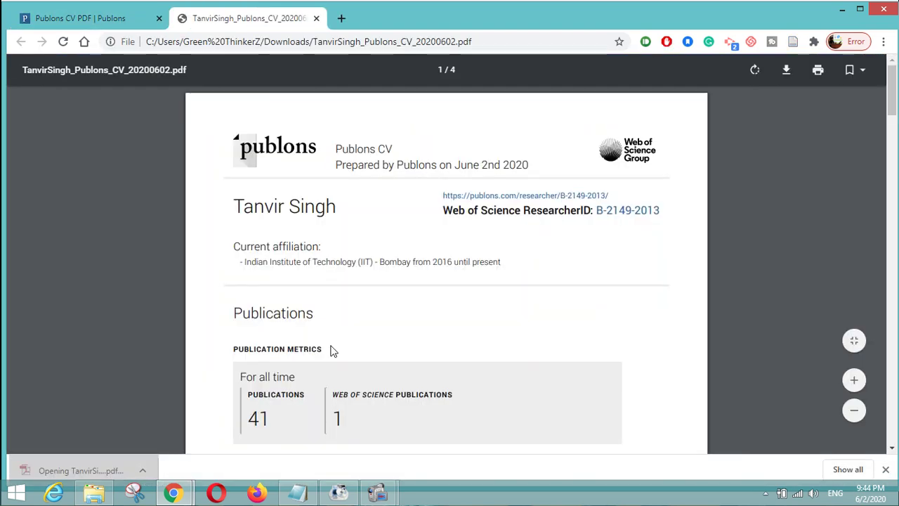
pyautogui.scroll(-3, 492, 281)
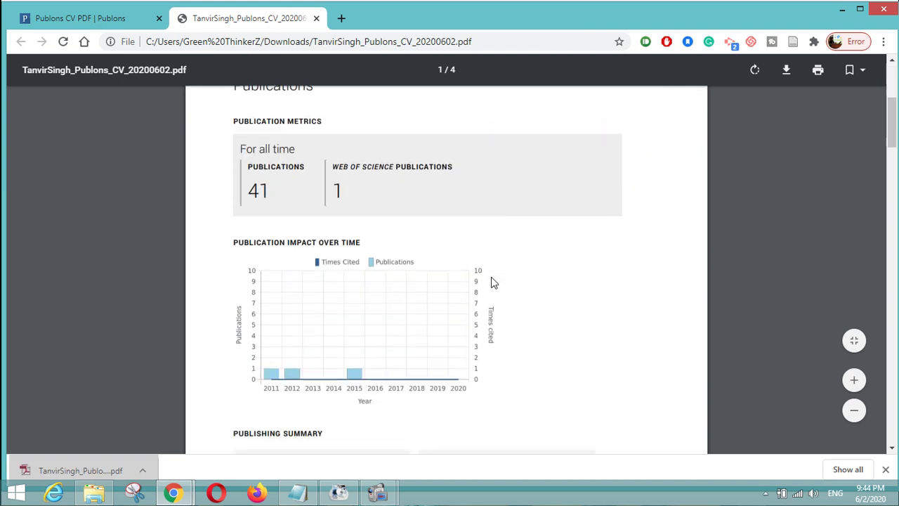
pyautogui.scroll(-3, 491, 280)
pyautogui.scroll(-5, 492, 281)
pyautogui.scroll(-3, 492, 281)
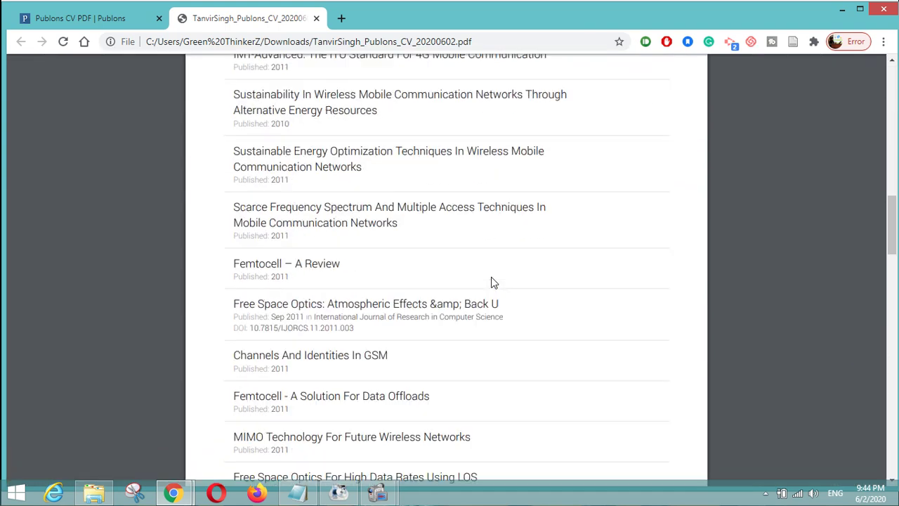
pyautogui.scroll(-1, 491, 281)
pyautogui.scroll(-5, 492, 281)
pyautogui.scroll(6, 492, 281)
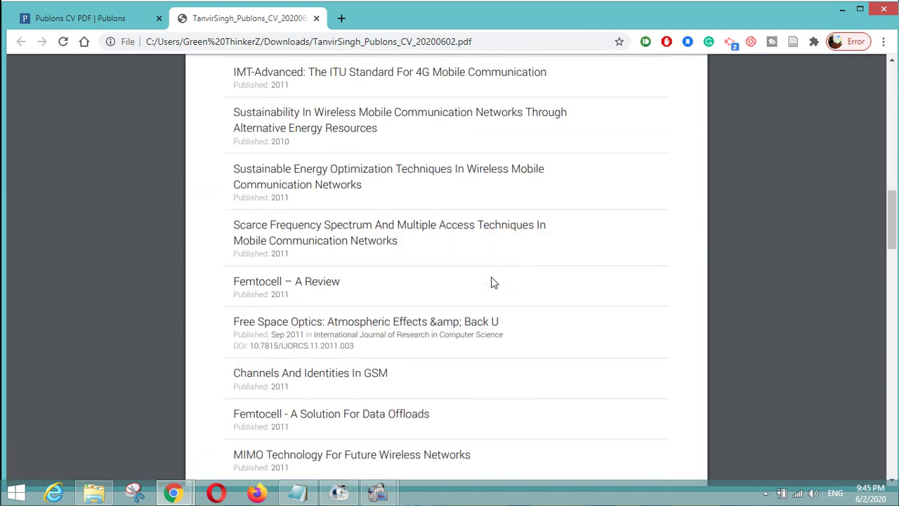
pyautogui.scroll(1, 492, 281)
pyautogui.scroll(6, 491, 281)
pyautogui.scroll(5, 491, 281)
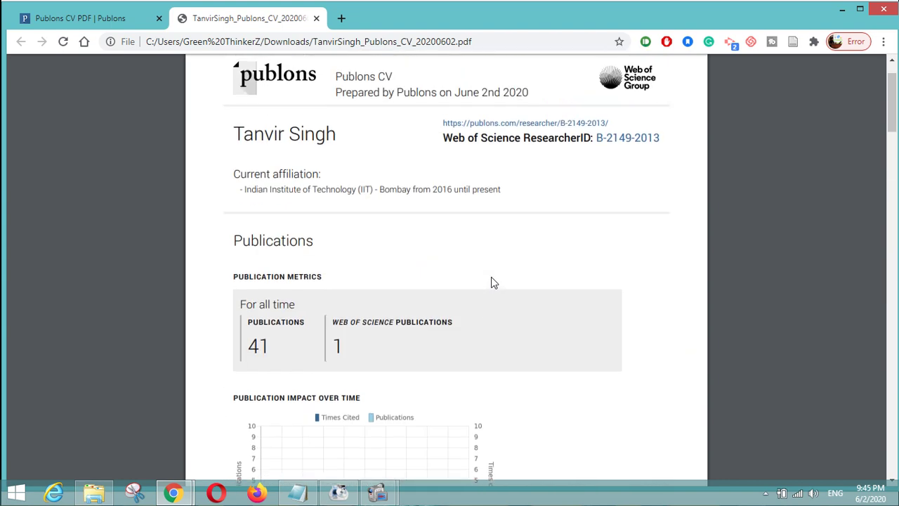